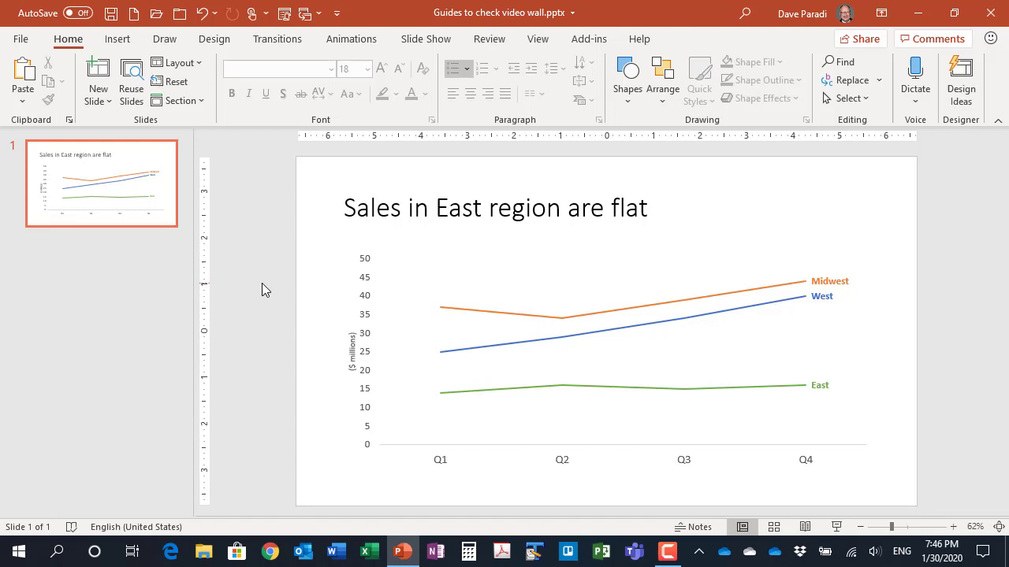
Step: Add a new slide with the Blank layout after the chart slide
left_click(128, 248)
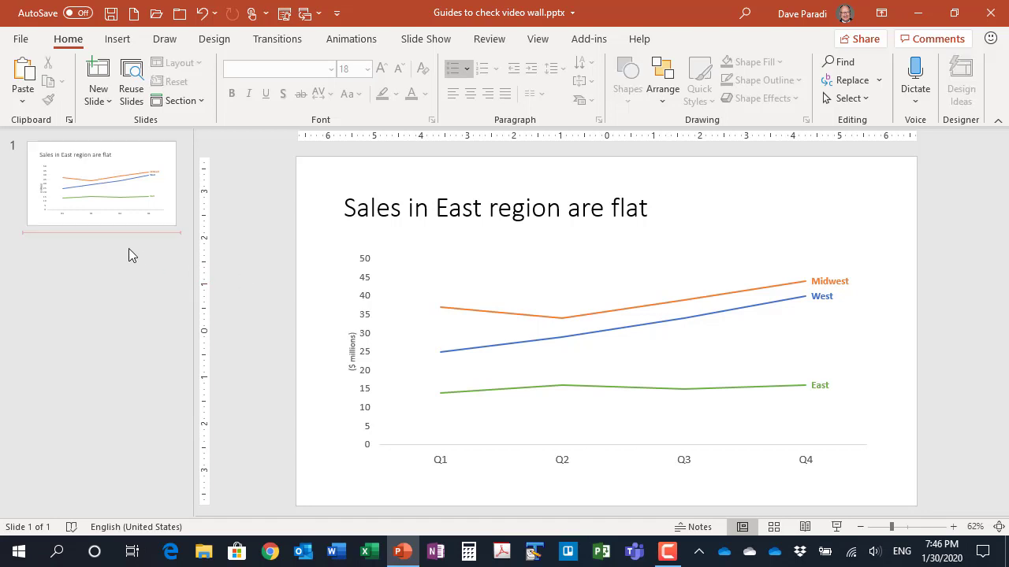
left_click(100, 102)
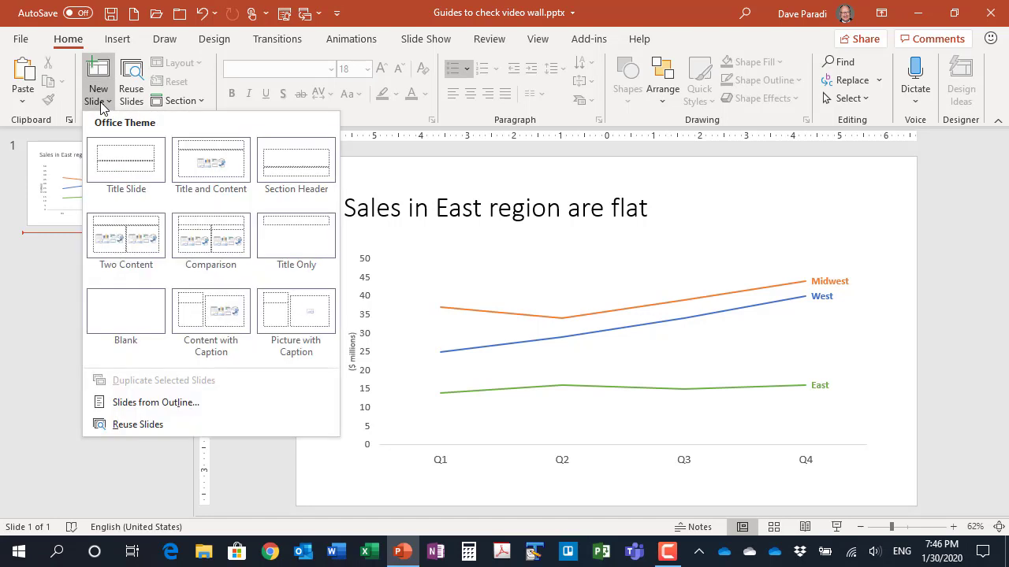
left_click(111, 316)
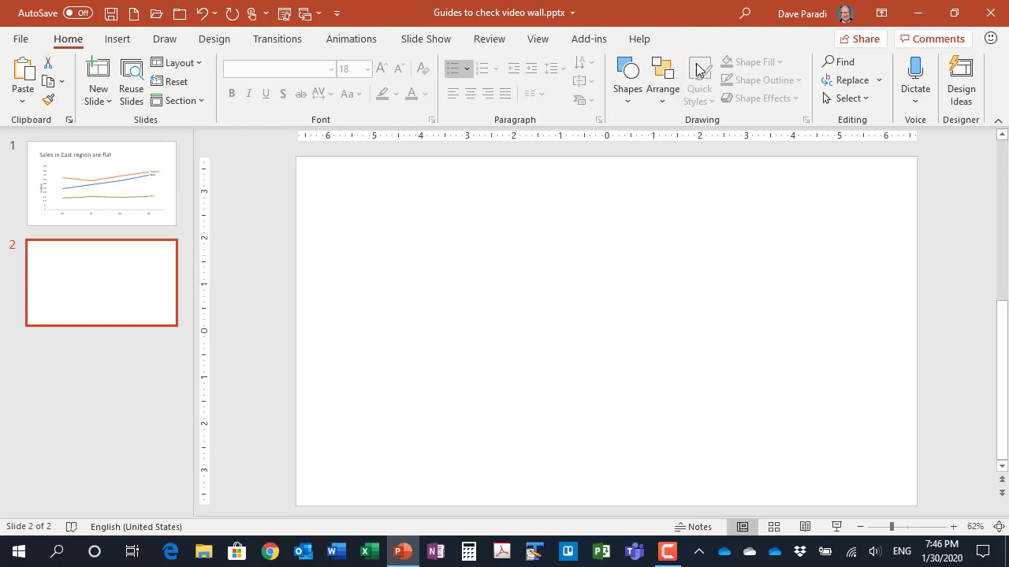
Step: Draw a straight horizontal line across the full slide width in the upper part, and place a copy about 2 inches below it
left_click(638, 102)
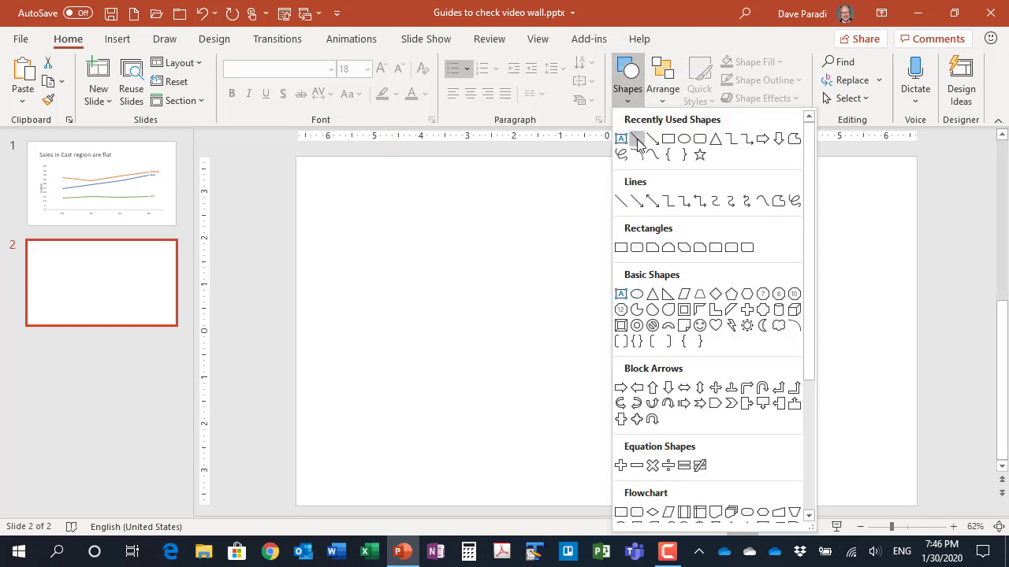
left_click(637, 140)
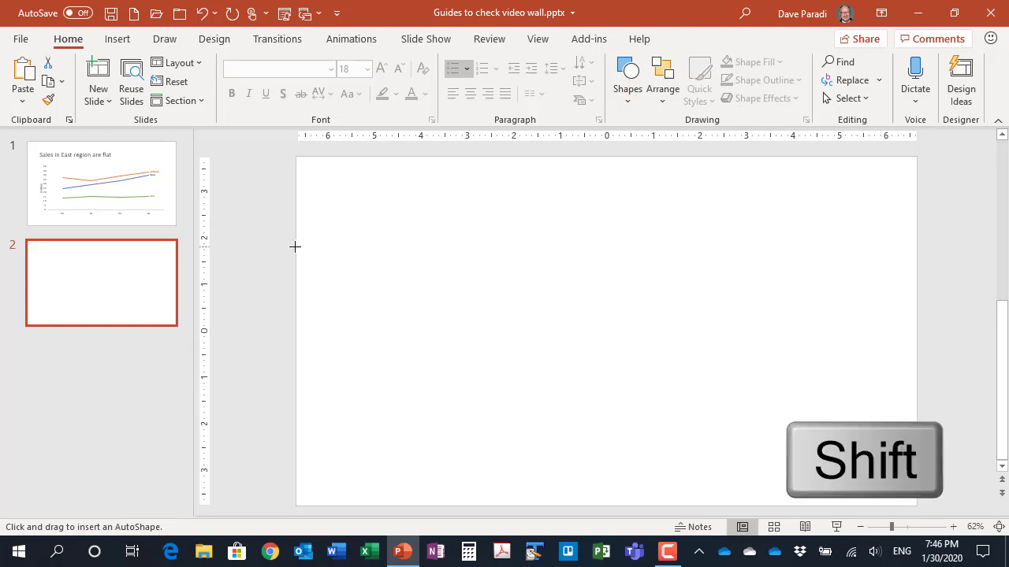
left_click_drag(294, 246, 915, 252)
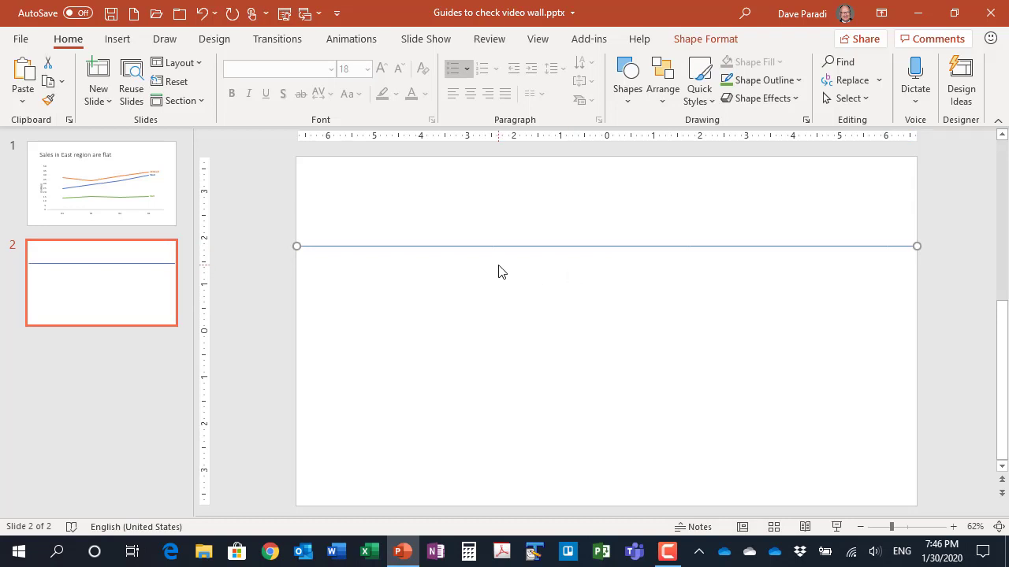
key("ctrl")
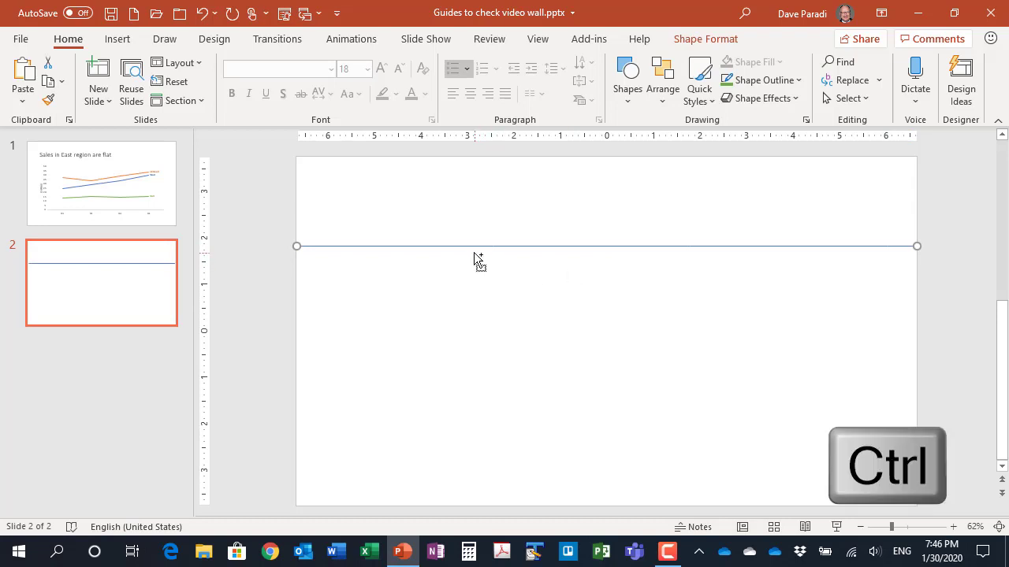
left_click_drag(475, 257, 471, 344)
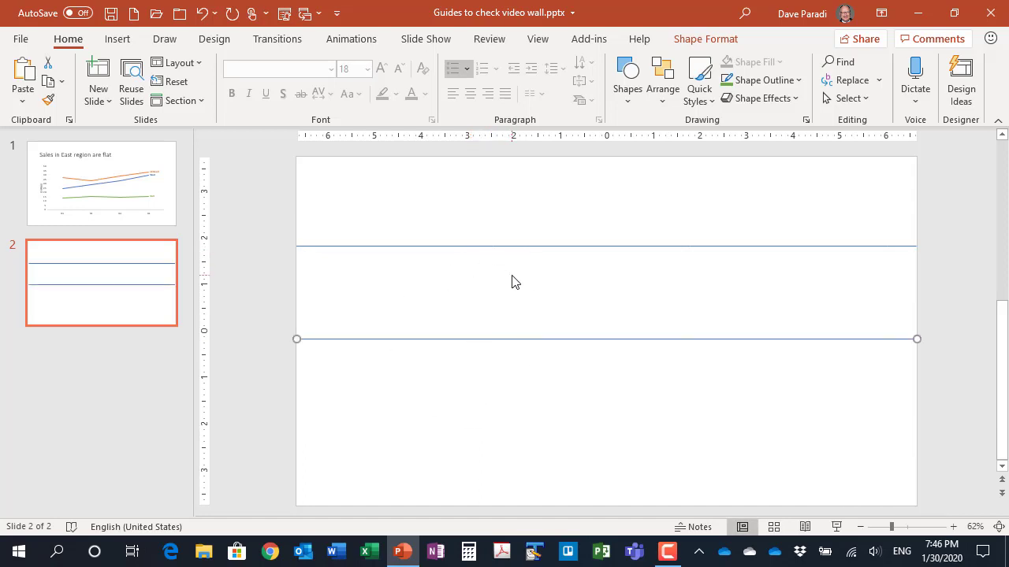
Step: Draw a full-height vertical line about 3 inches left of centre, and place a copy about 3 inches right of centre, flush with the slide's top edge
left_click(628, 93)
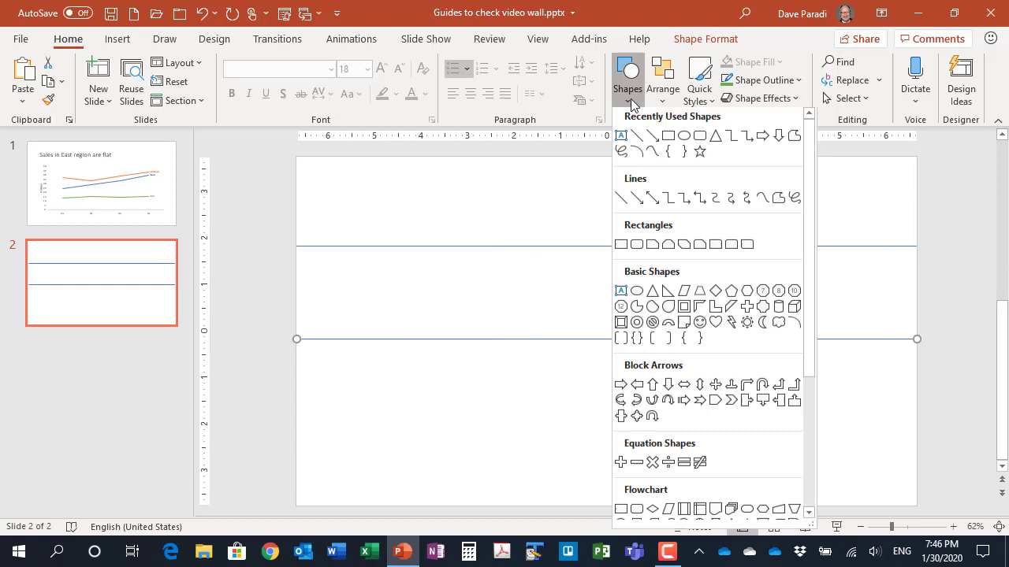
left_click(637, 137)
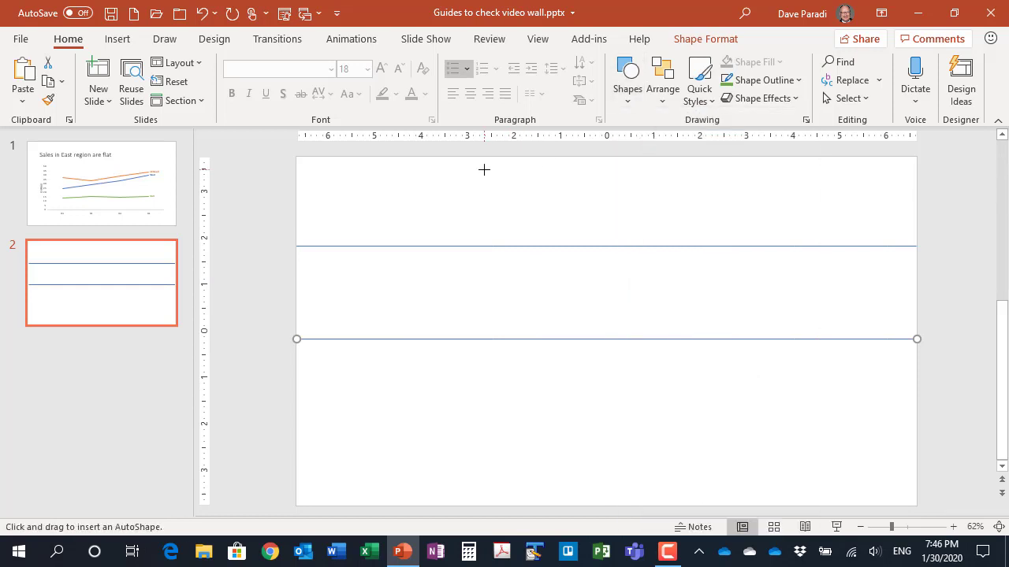
left_click_drag(468, 158, 449, 505)
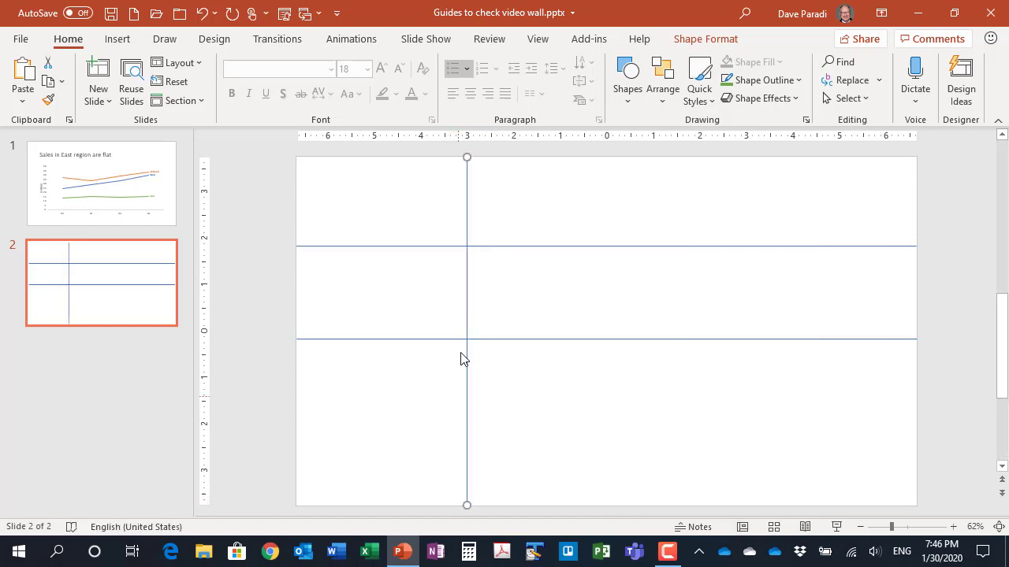
left_click_drag(467, 278, 753, 289)
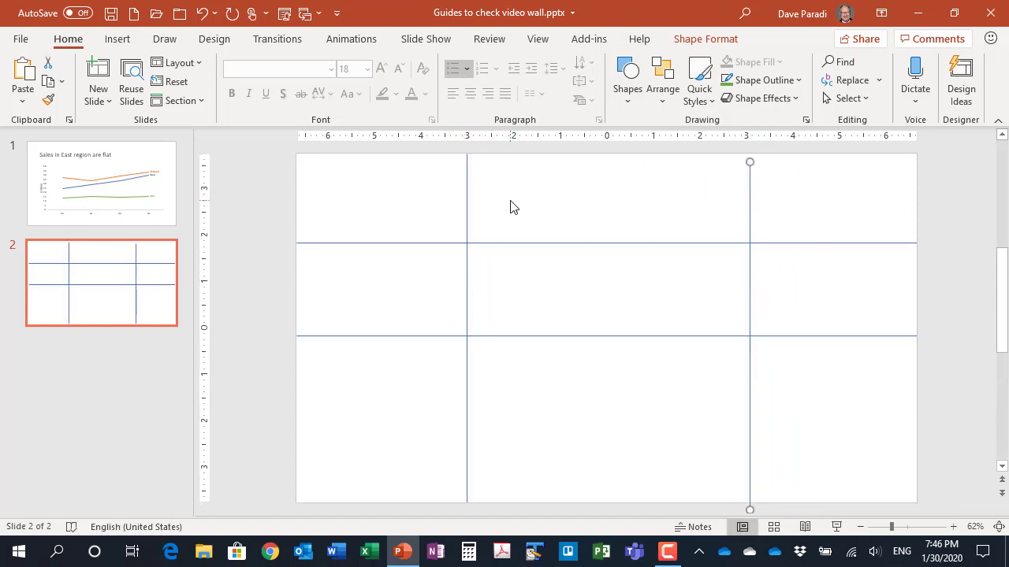
left_click_drag(748, 189, 748, 179)
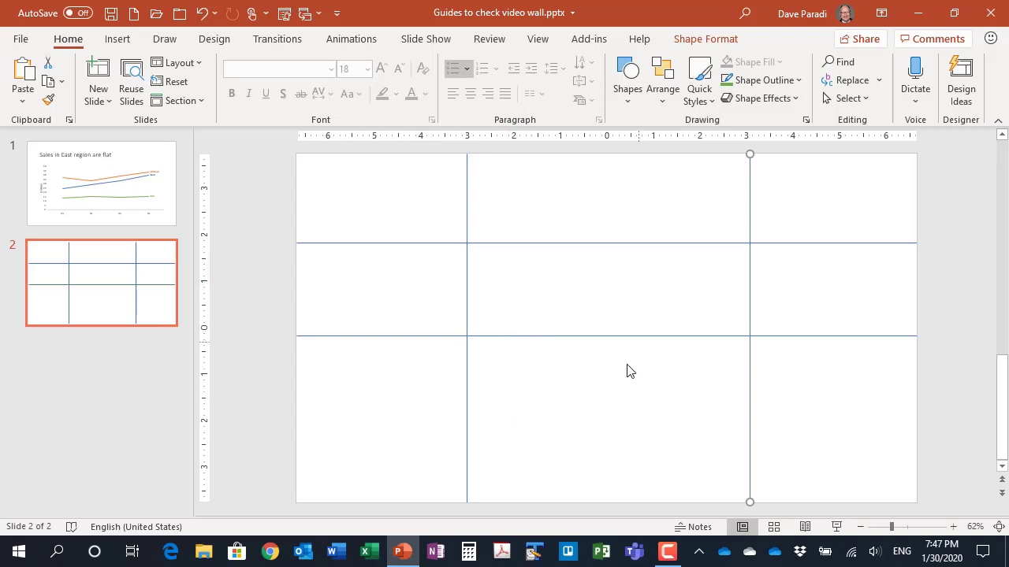
Step: Distribute the two vertical lines horizontally relative to the slide, using Align to Slide
left_click(468, 212, "shift")
left_click(650, 78)
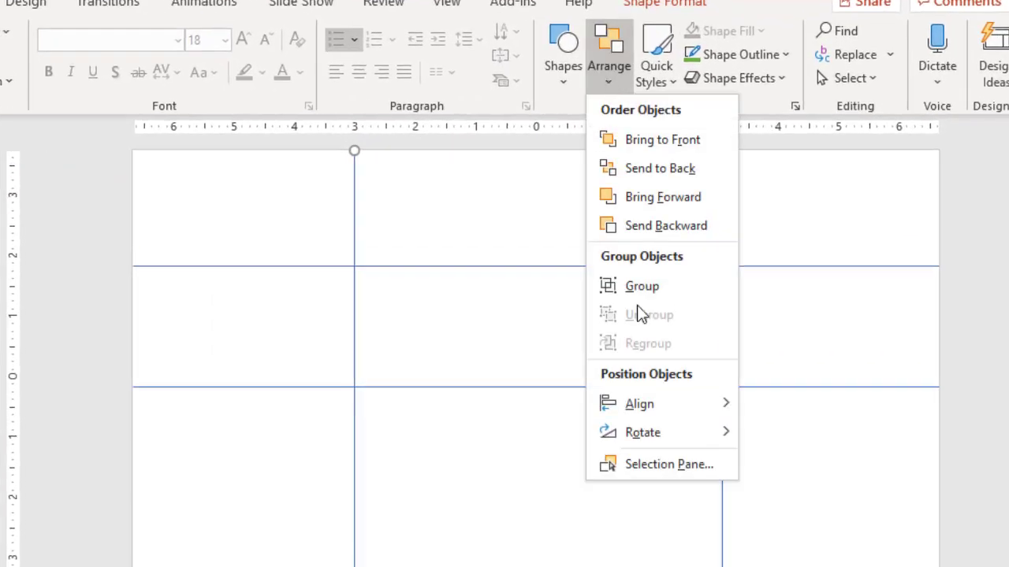
mouse_move(669, 381)
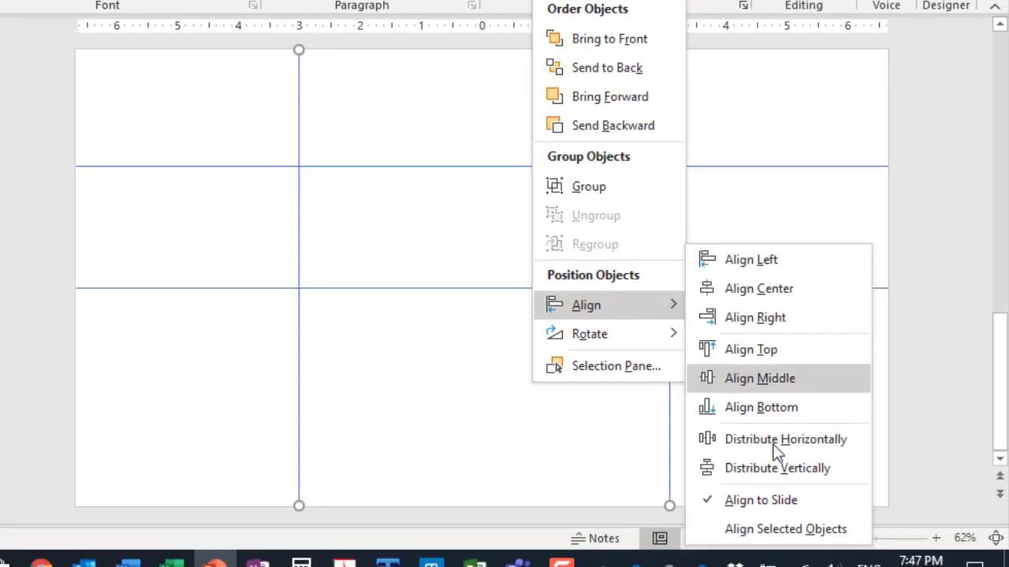
left_click(742, 501)
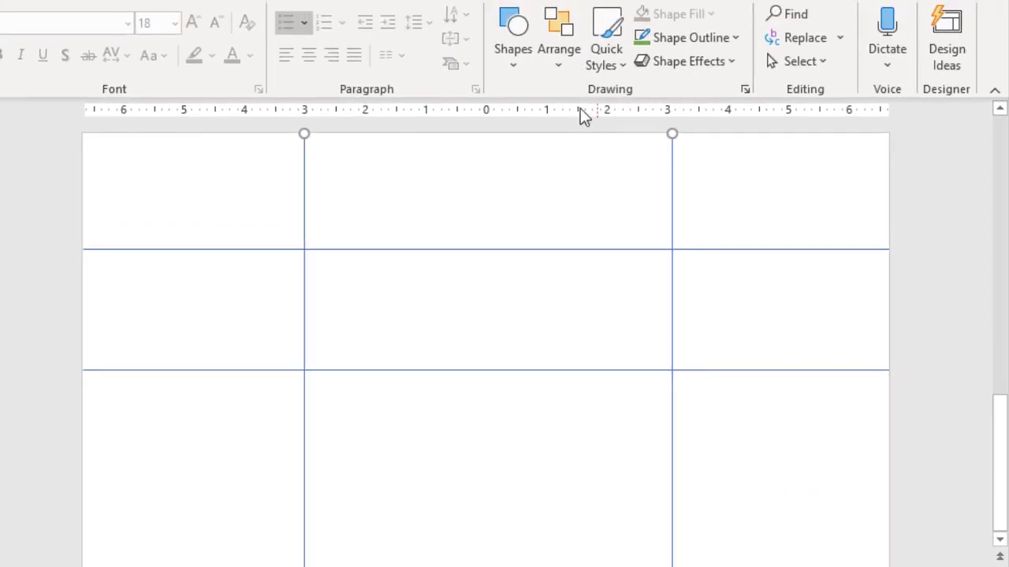
left_click(558, 64)
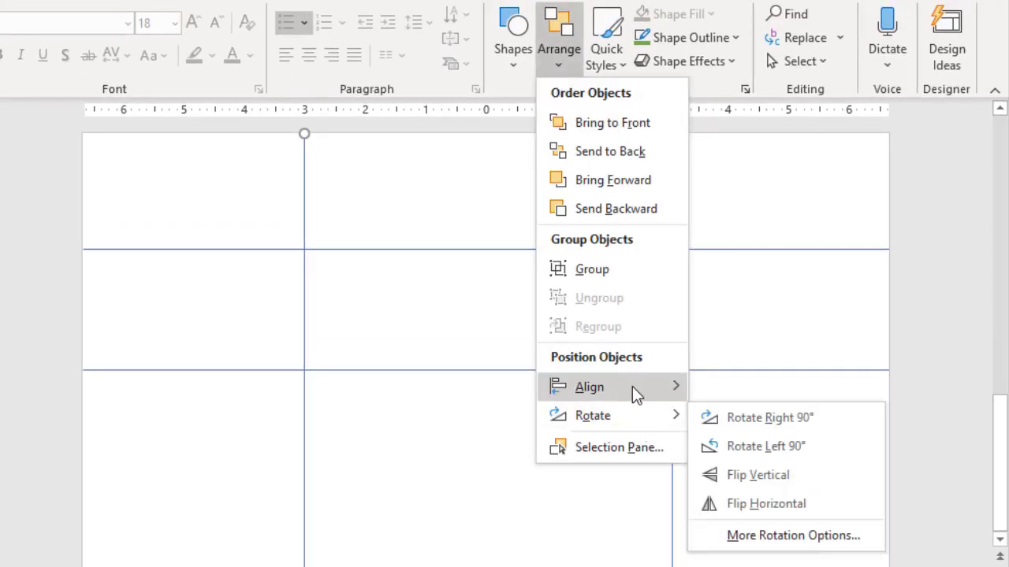
mouse_move(632, 384)
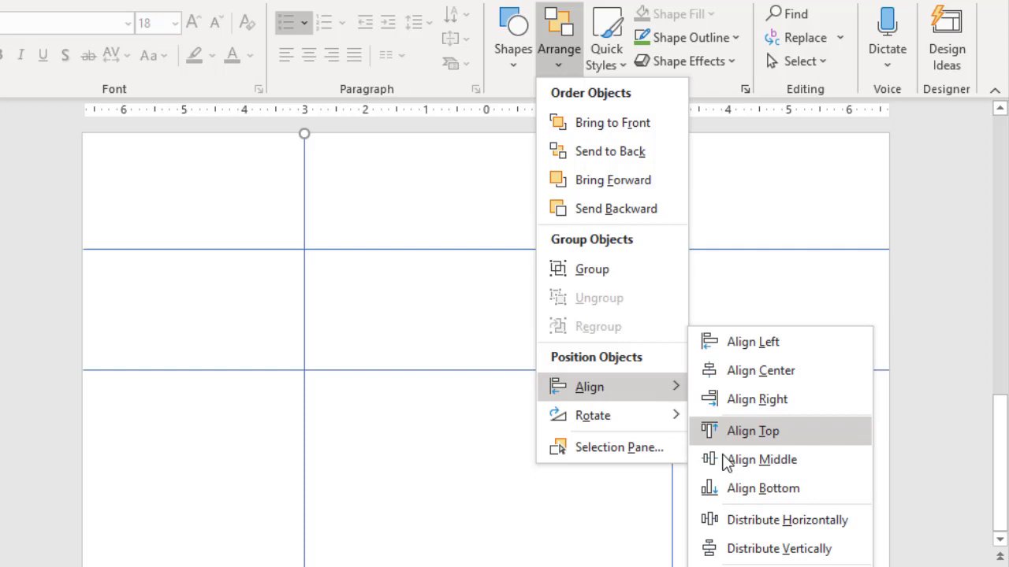
left_click(758, 517)
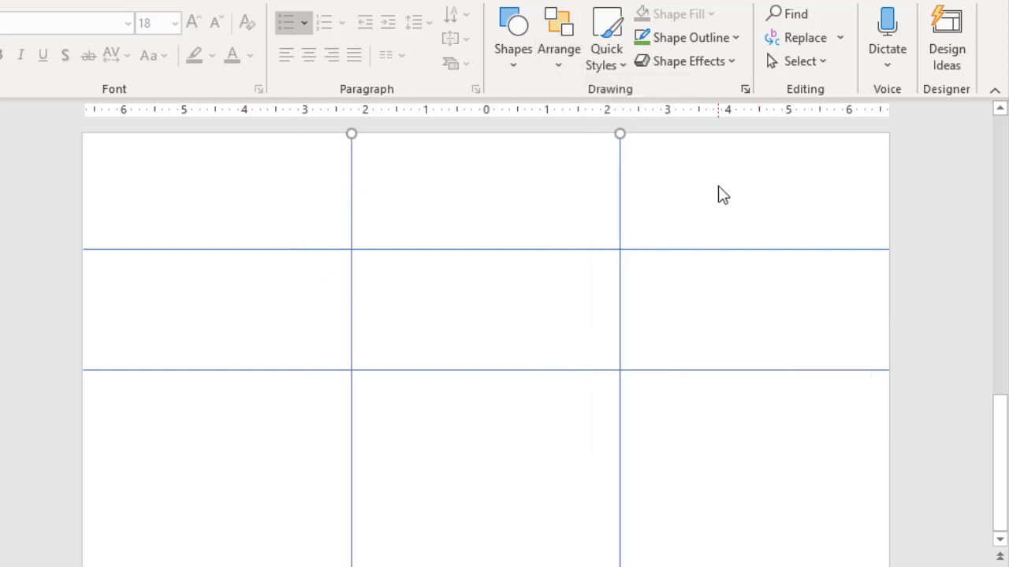
Step: Distribute the two horizontal lines vertically relative to the slide, and deselect them
left_click(235, 250)
left_click(236, 373, "shift")
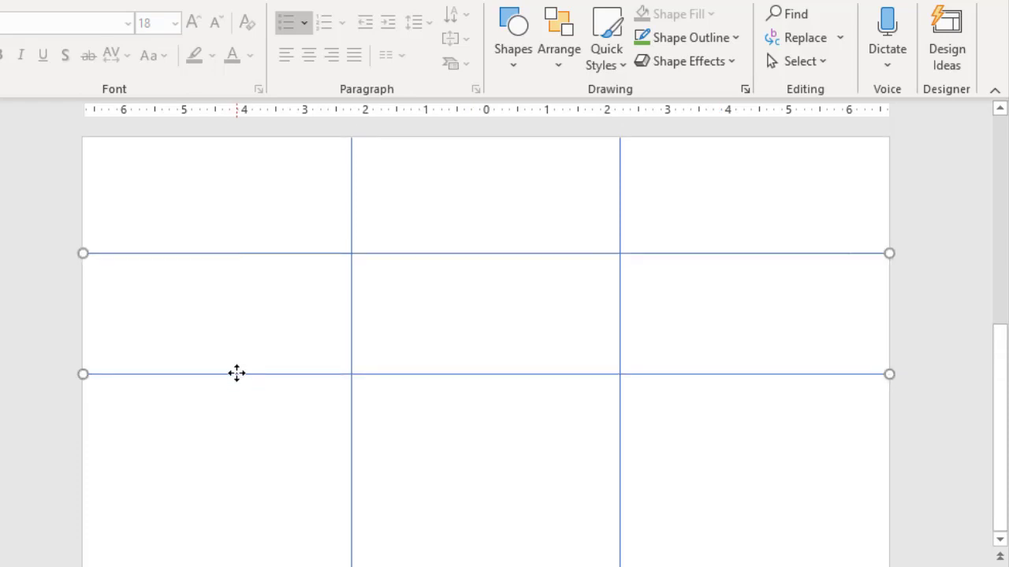
left_click(565, 68)
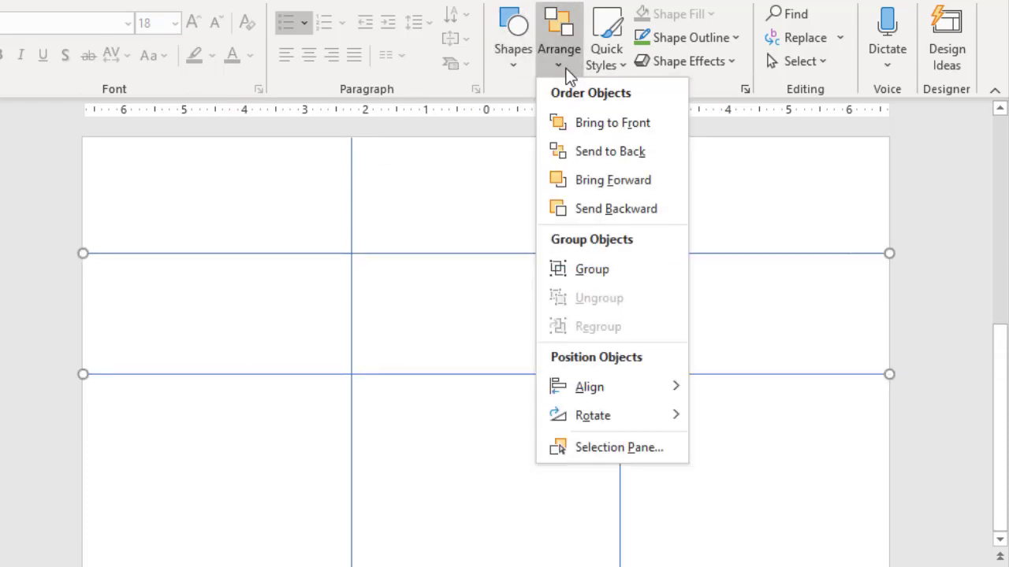
mouse_move(648, 370)
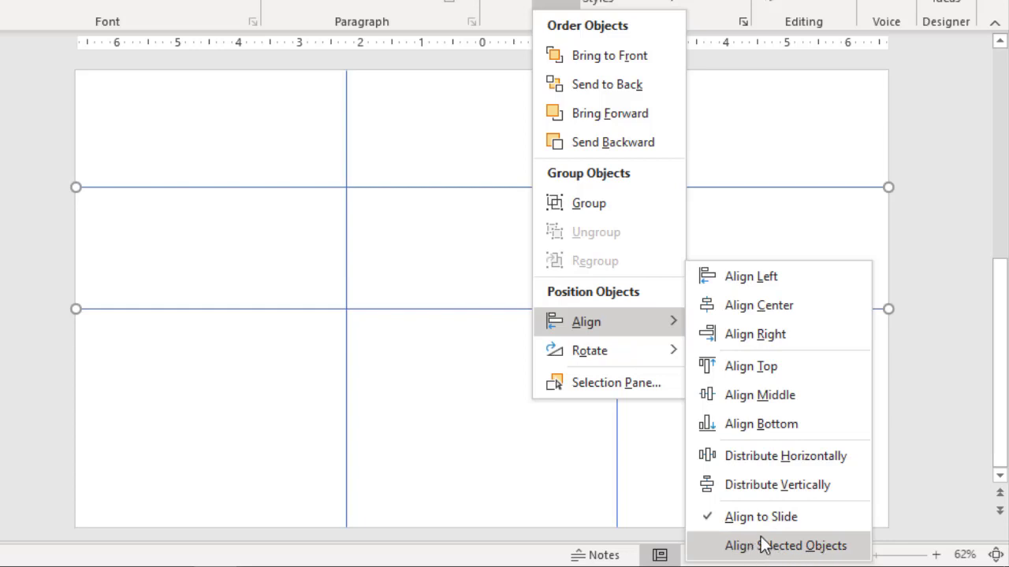
left_click(774, 484)
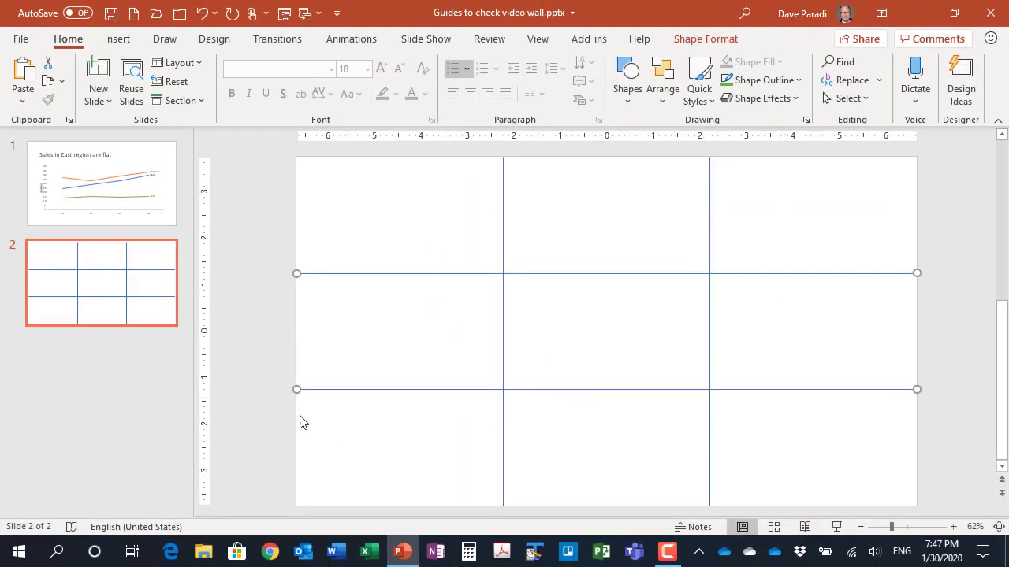
left_click(398, 349)
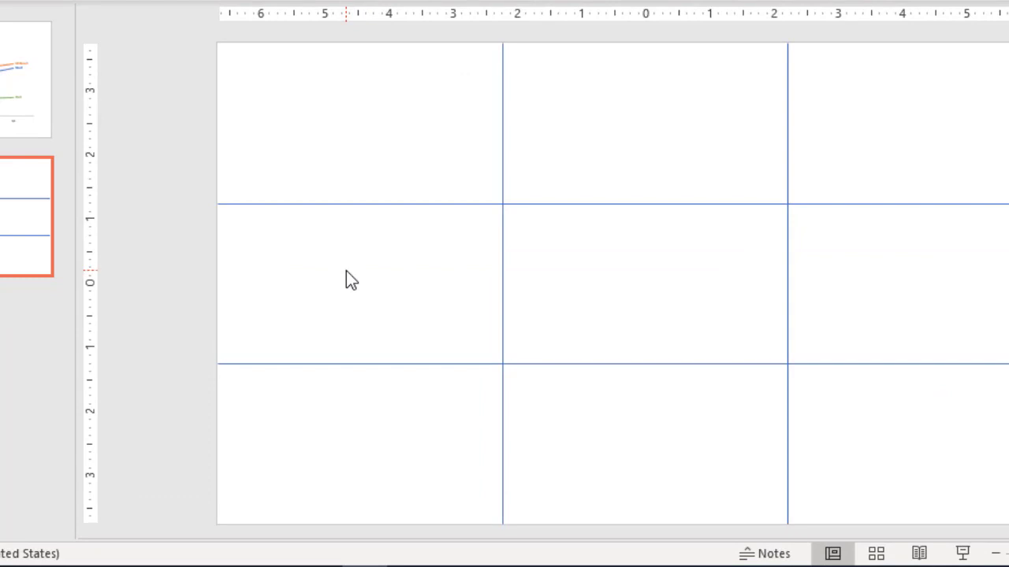
Step: Turn on the drawing guides for the presentation
right_click(345, 272)
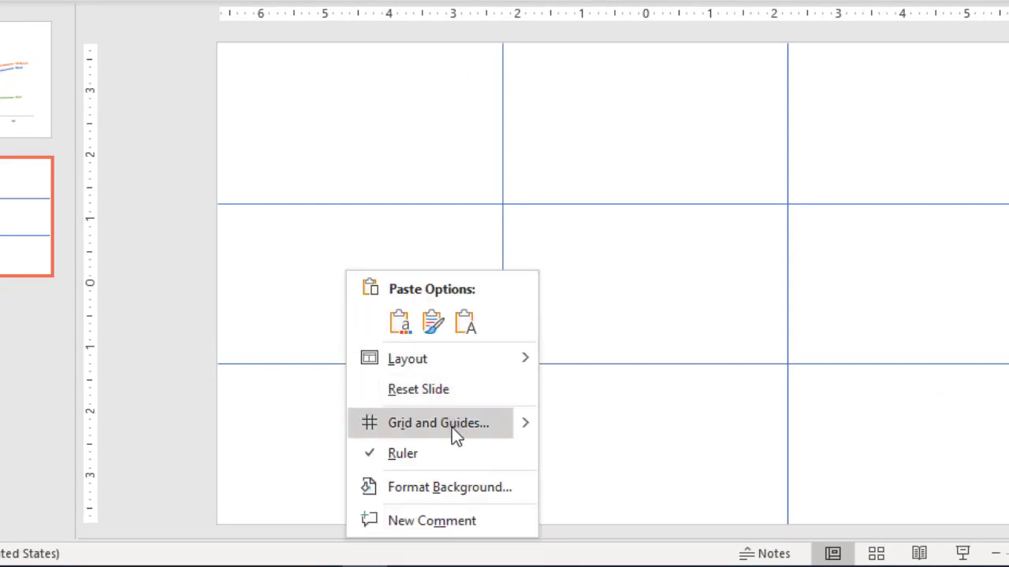
mouse_move(526, 428)
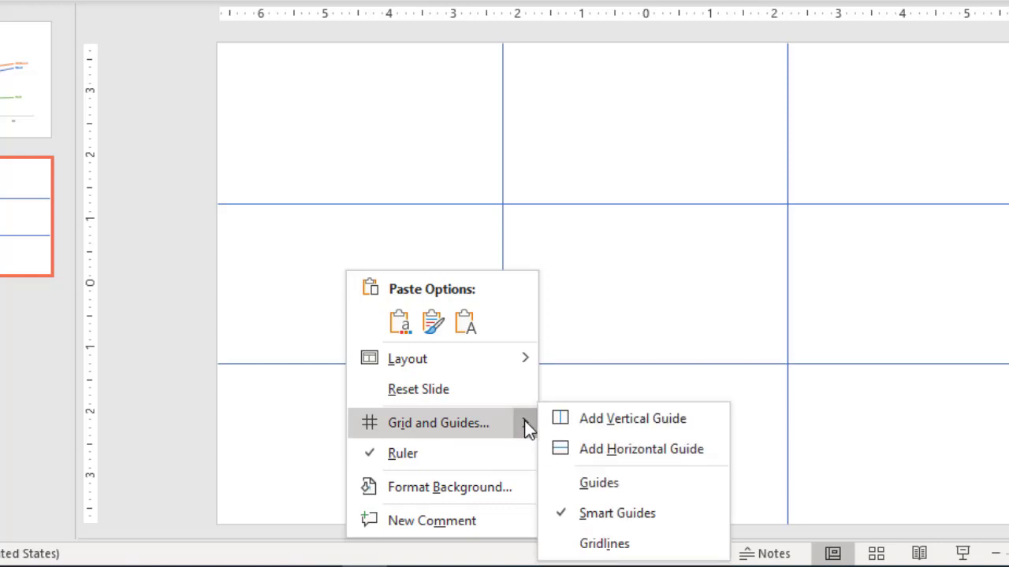
left_click(614, 420)
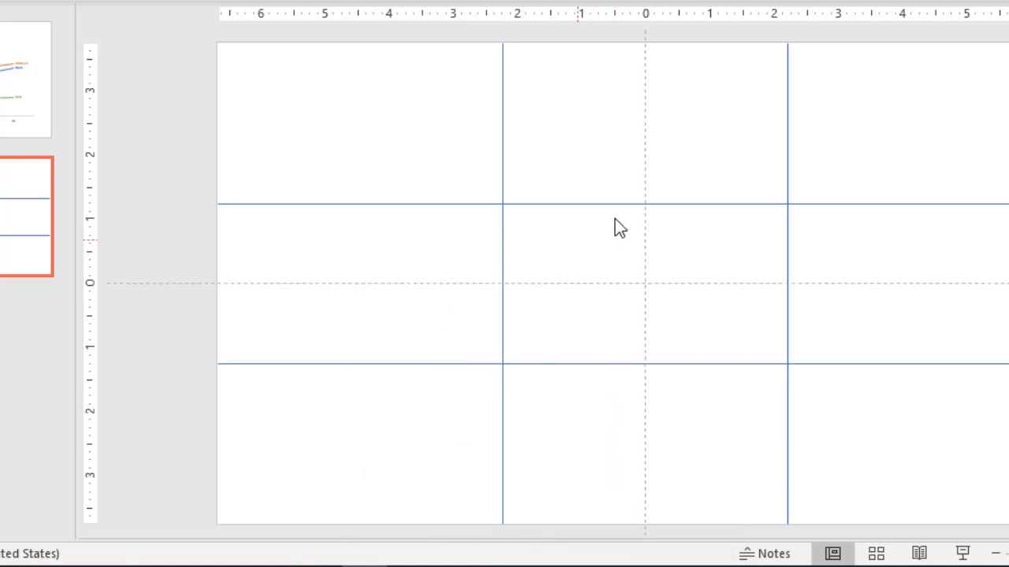
Step: Add a second vertical guide and move the two vertical guides onto the two vertical lines
right_click(360, 304)
mouse_move(550, 189)
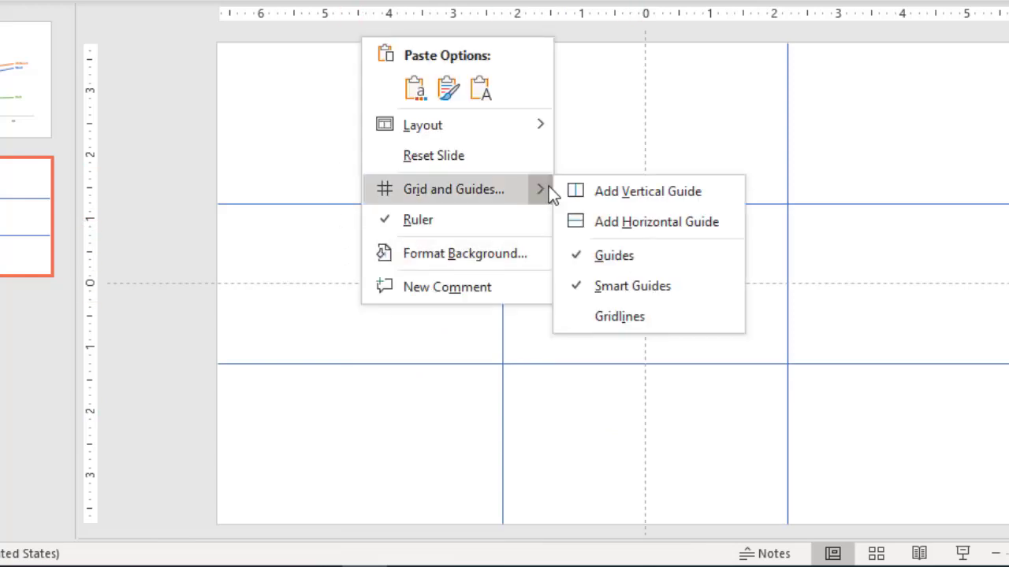
left_click(613, 192)
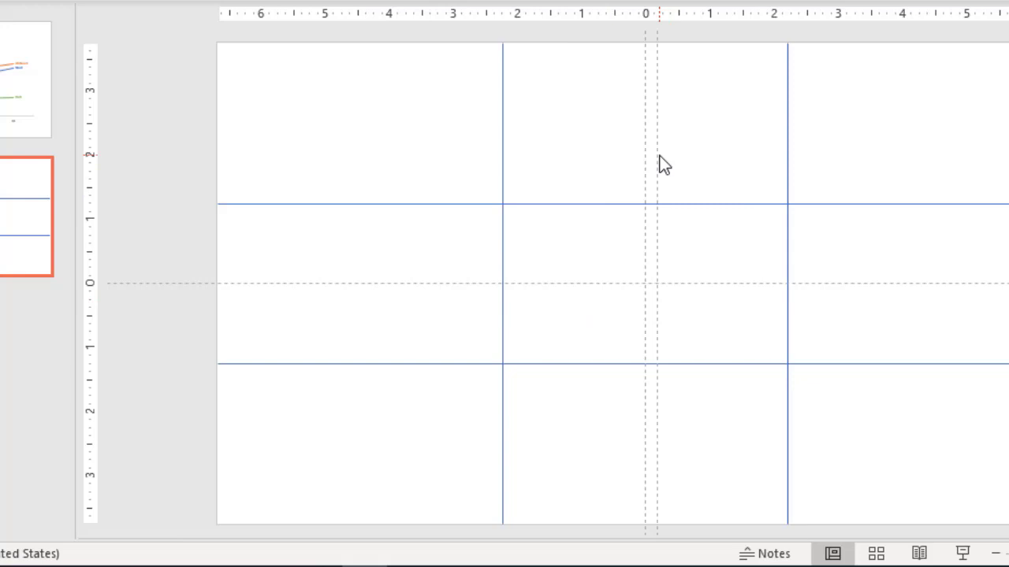
left_click_drag(660, 163, 789, 163)
left_click_drag(643, 158, 502, 158)
Step: Add a second horizontal guide and move the two horizontal guides onto the two horizontal lines
right_click(374, 323)
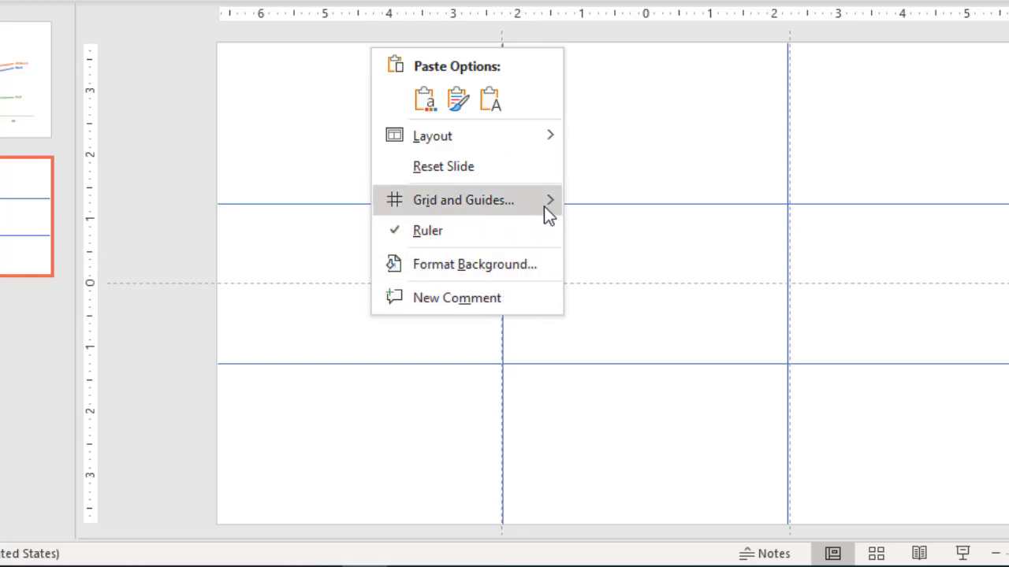
mouse_move(559, 204)
left_click(599, 232)
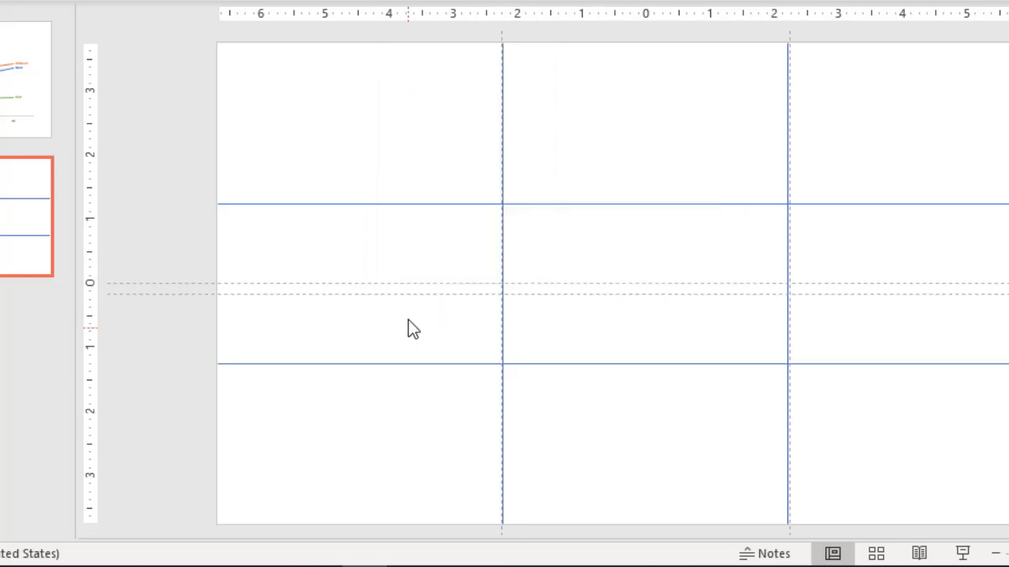
left_click_drag(407, 283, 405, 204)
left_click_drag(400, 295, 399, 363)
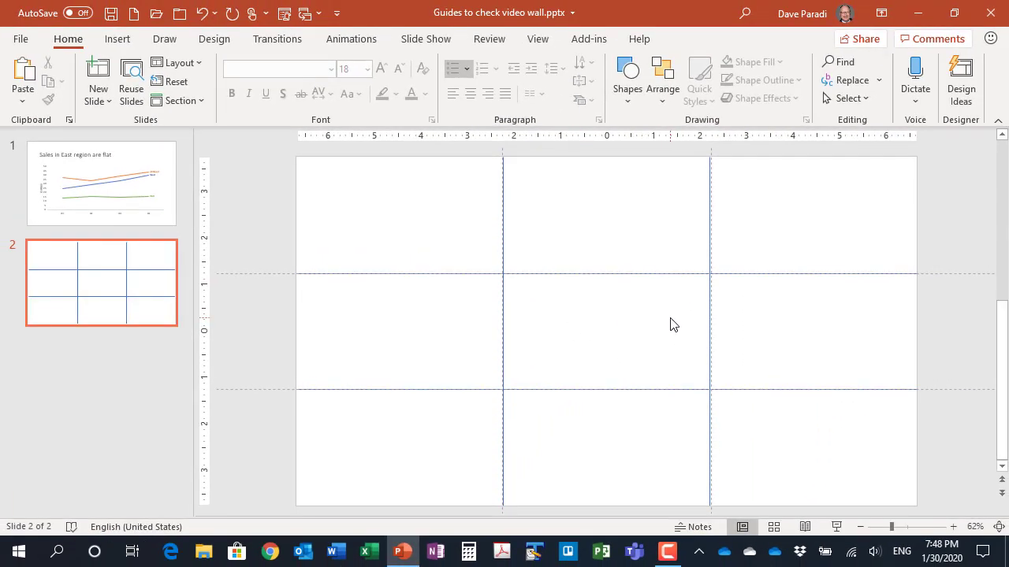
Step: Check on the chart slide where the guides cross the title, data lines and labels, and compare with the line grid on slide 2
left_click(149, 196)
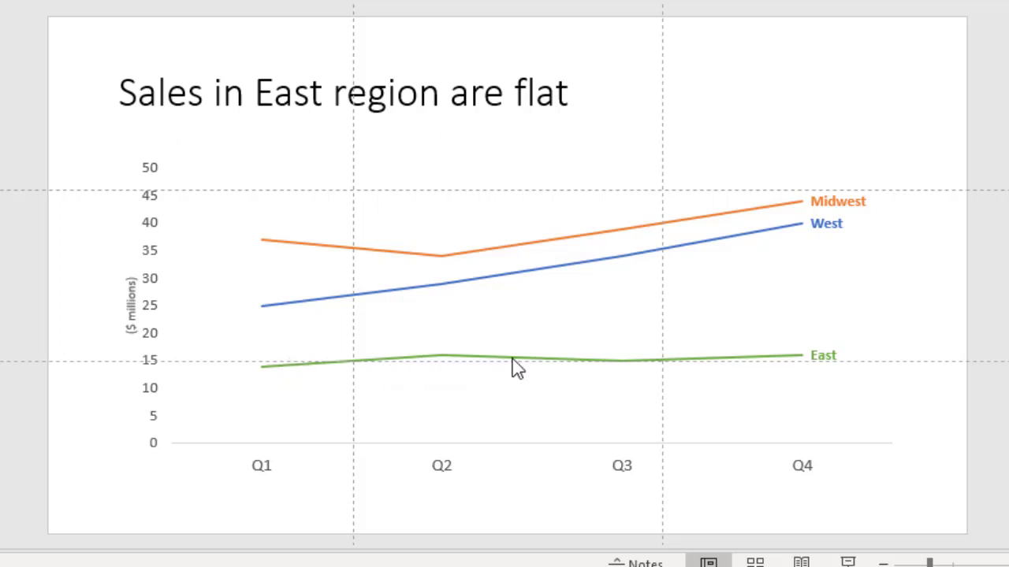
mouse_move(645, 368)
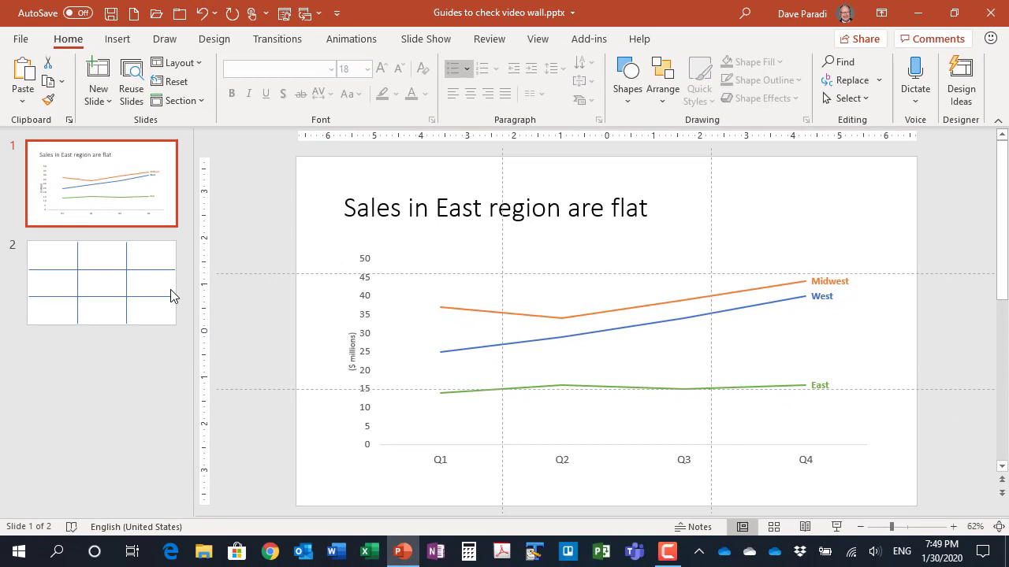
left_click(144, 288)
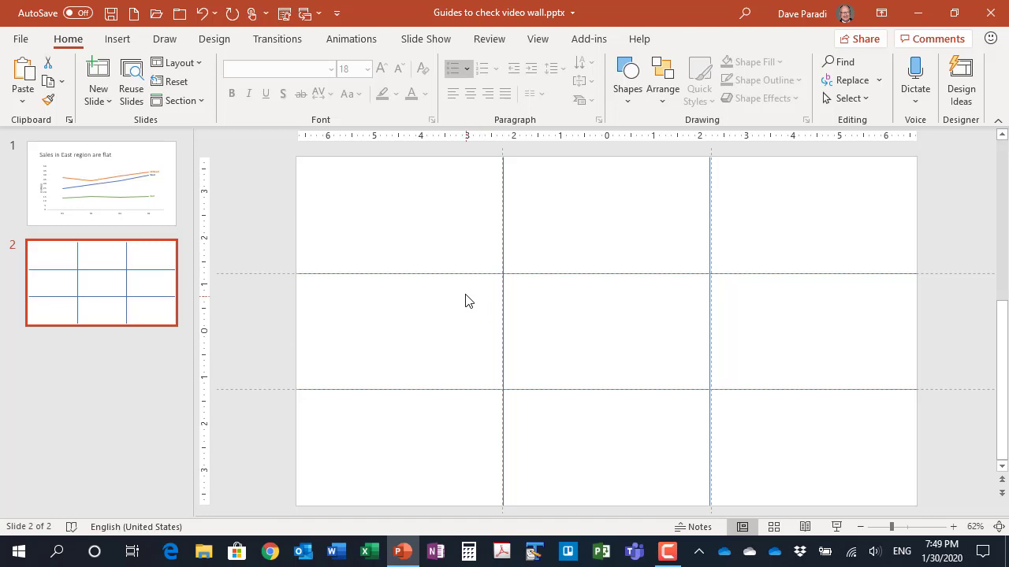
Step: Go back to the chart slide and hide the guides
left_click(172, 211)
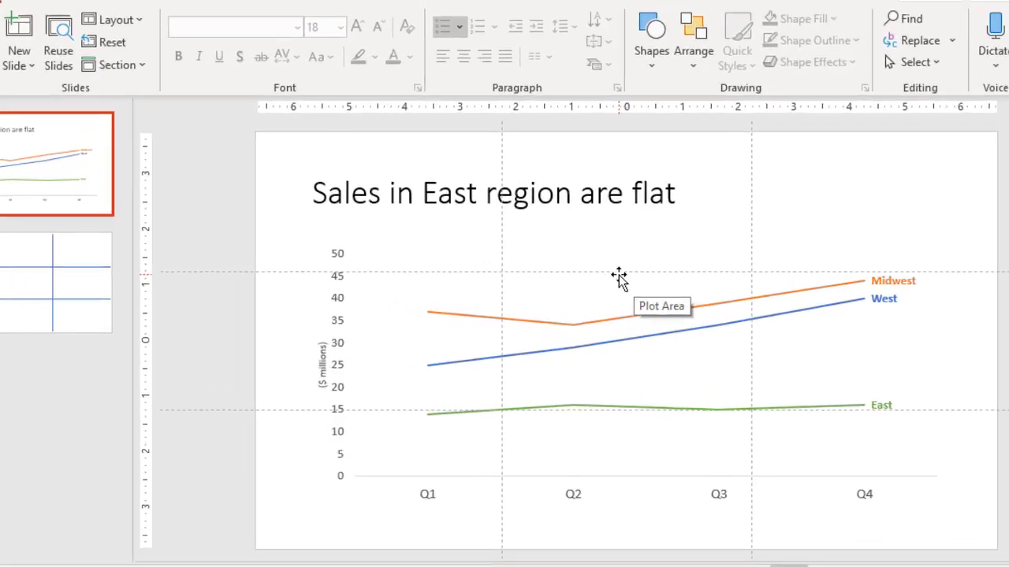
right_click(207, 379)
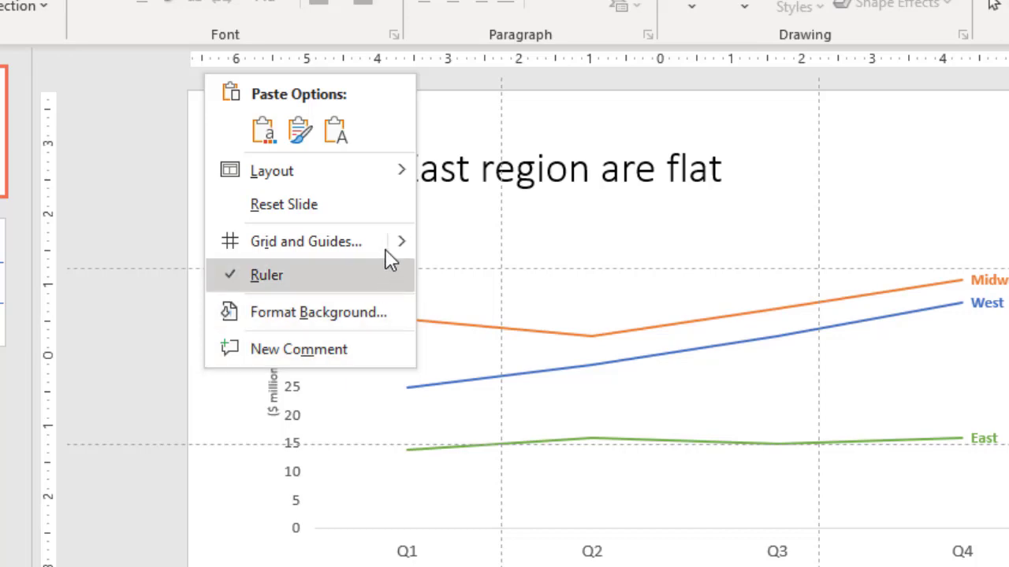
mouse_move(419, 254)
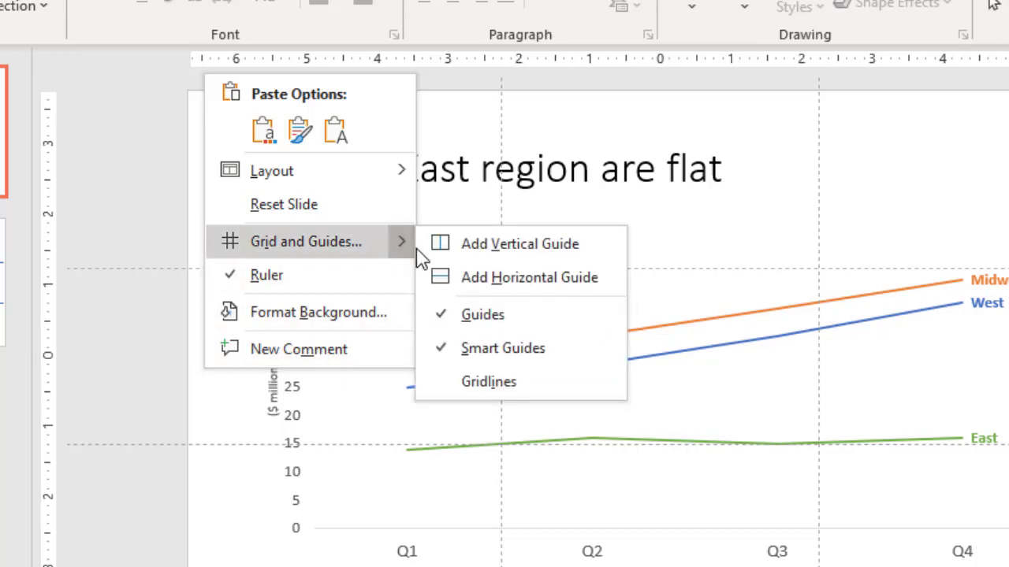
left_click(488, 312)
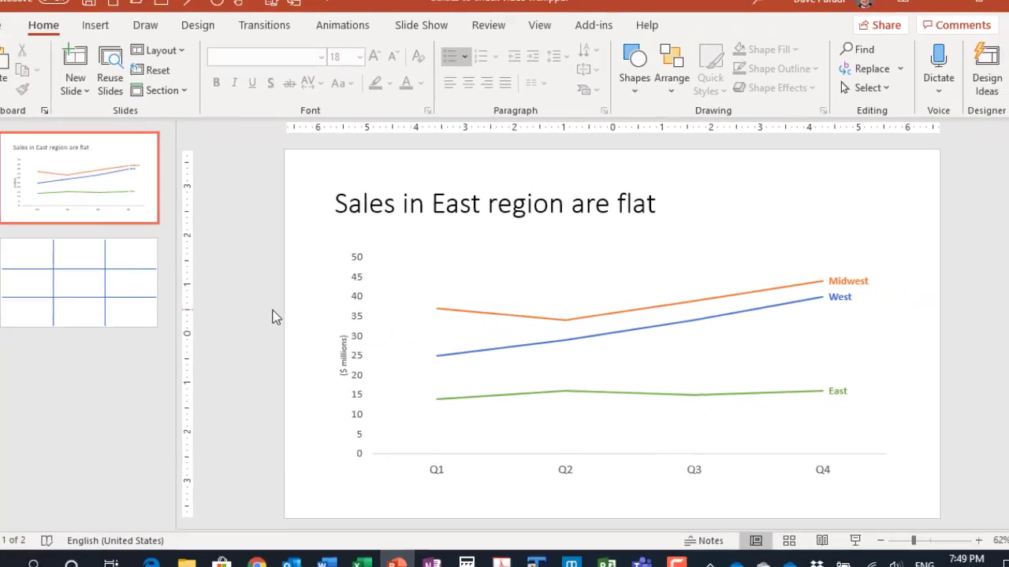